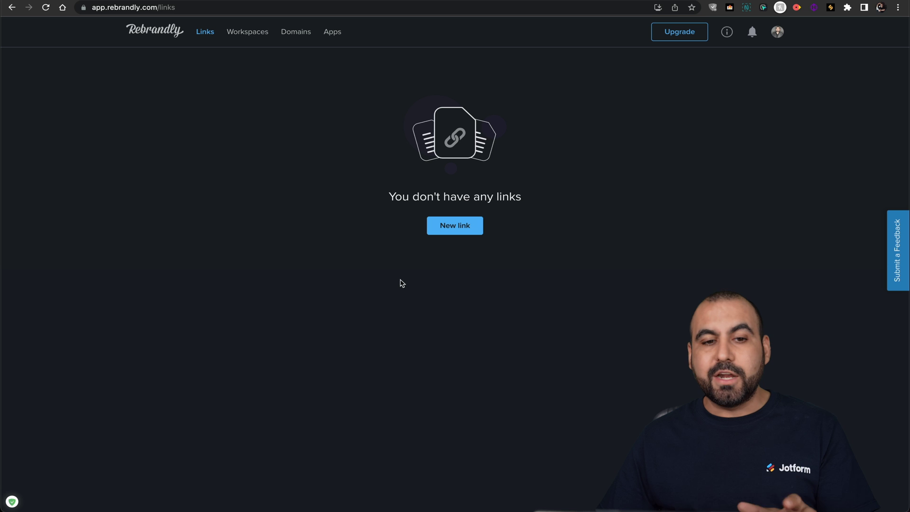
Open the Domains page, which lists test.test.com as pending verification.
click(294, 32)
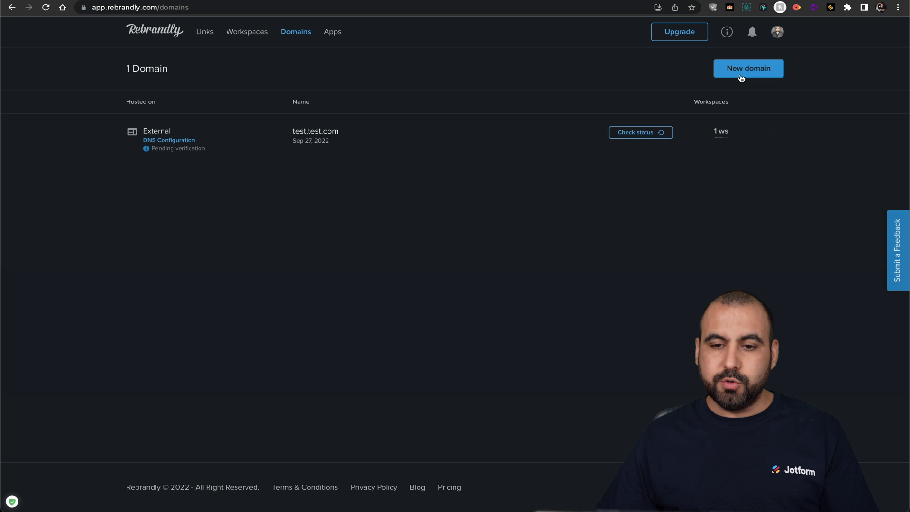
Start adding a new custom domain from the Domains page.
click(740, 78)
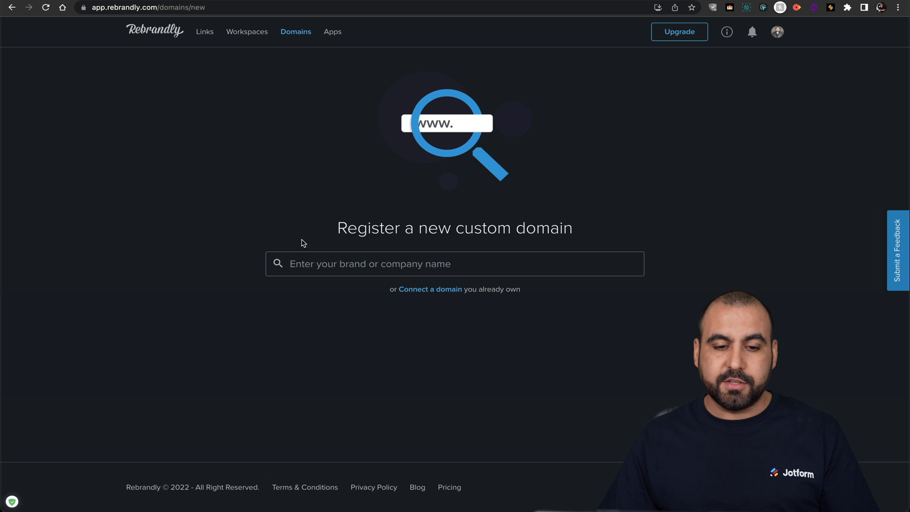
click(288, 262)
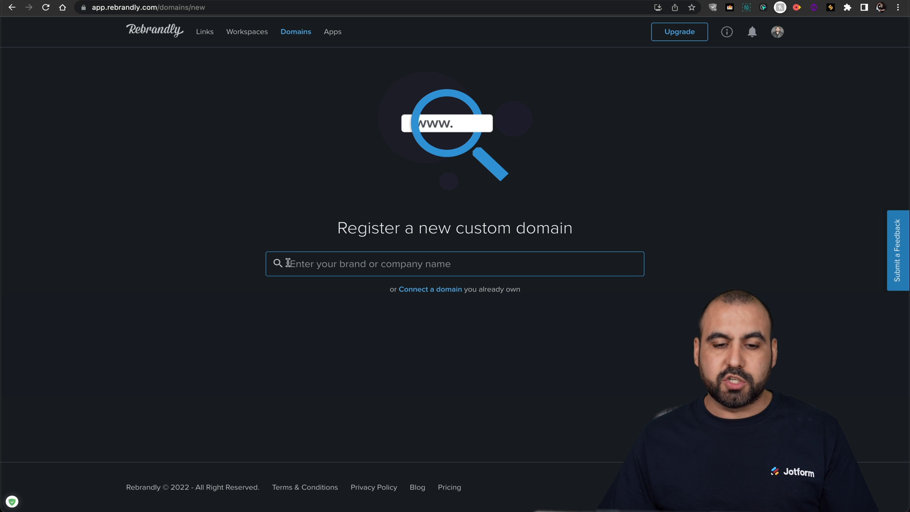
Choose to connect an owned domain and enter sample text subdomain.mydomain.com, editing it toward forms.
click(431, 291)
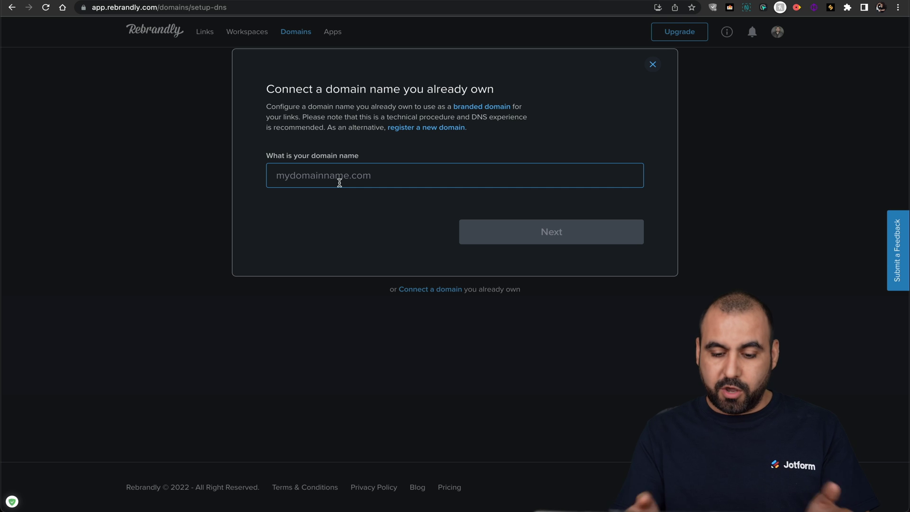
text(subdomain)
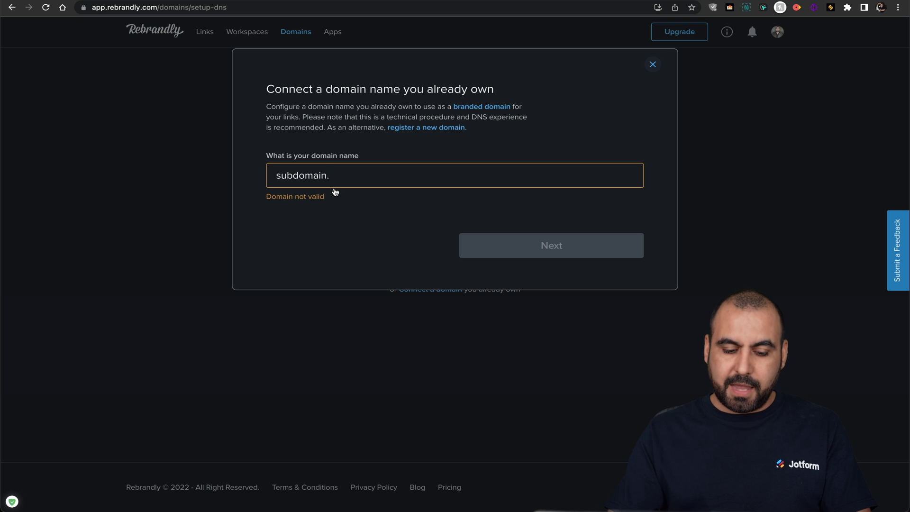
text(.mydomain.com)
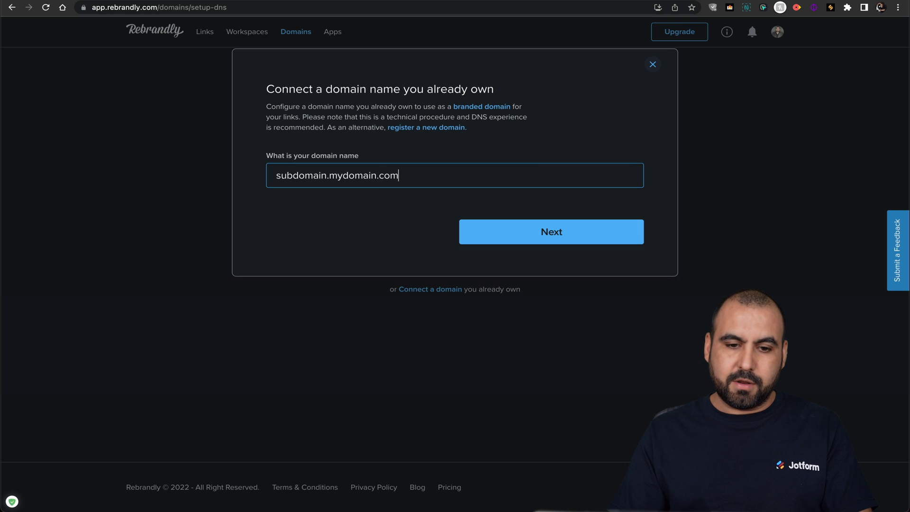
drag(328, 177, 421, 177)
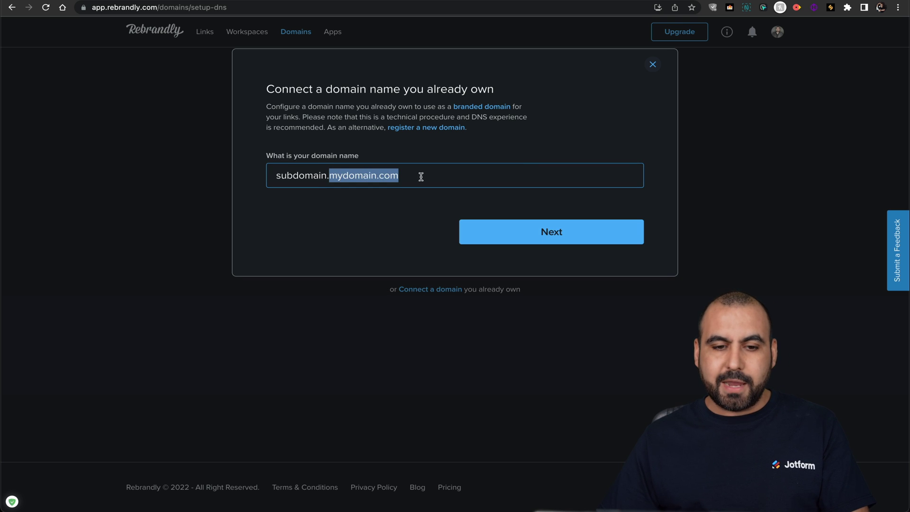
click(325, 176)
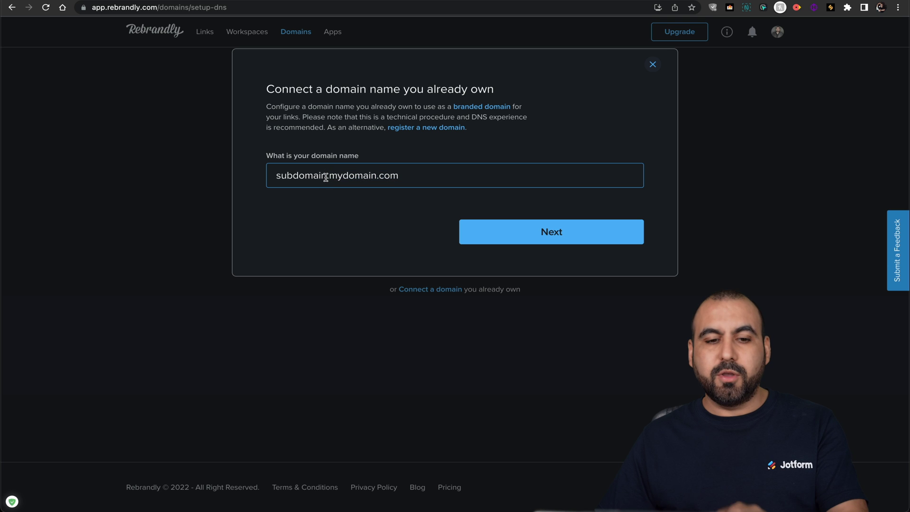
drag(326, 176, 268, 185)
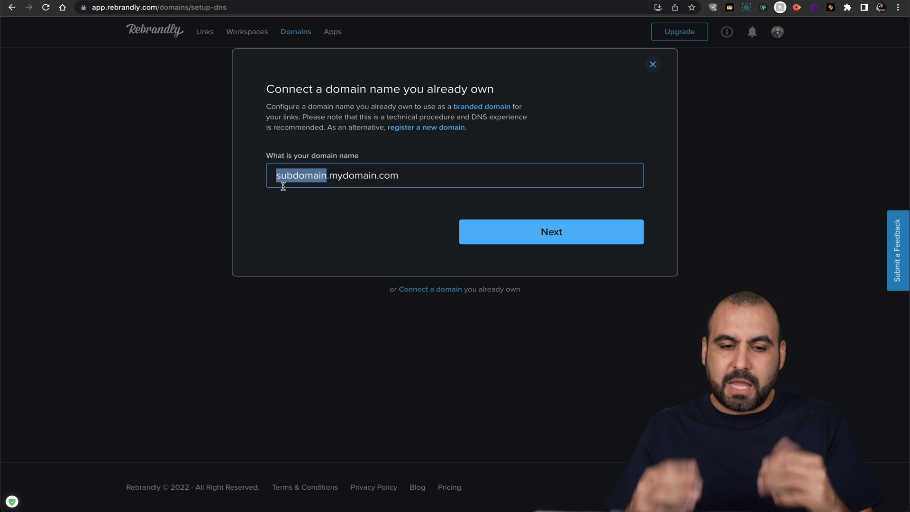
text(links)
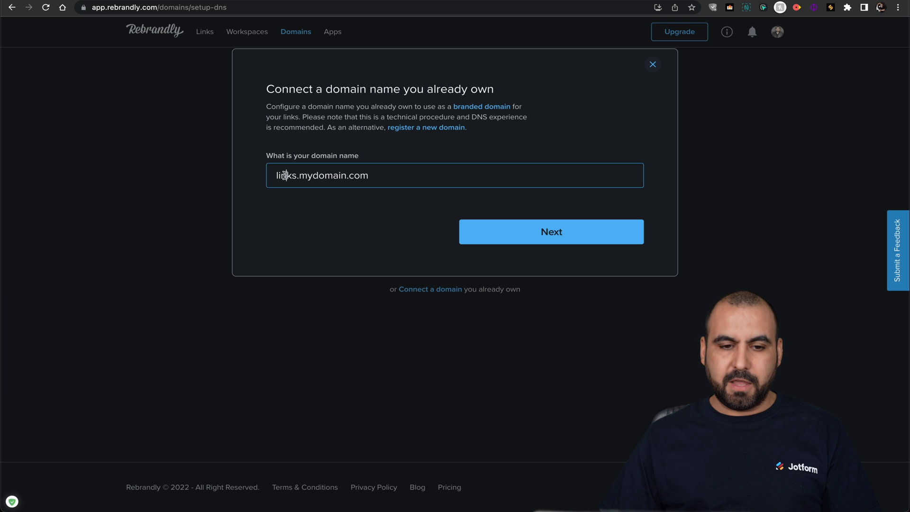
double_click(284, 176)
text(forma)
key(BackSpace)
text(s)
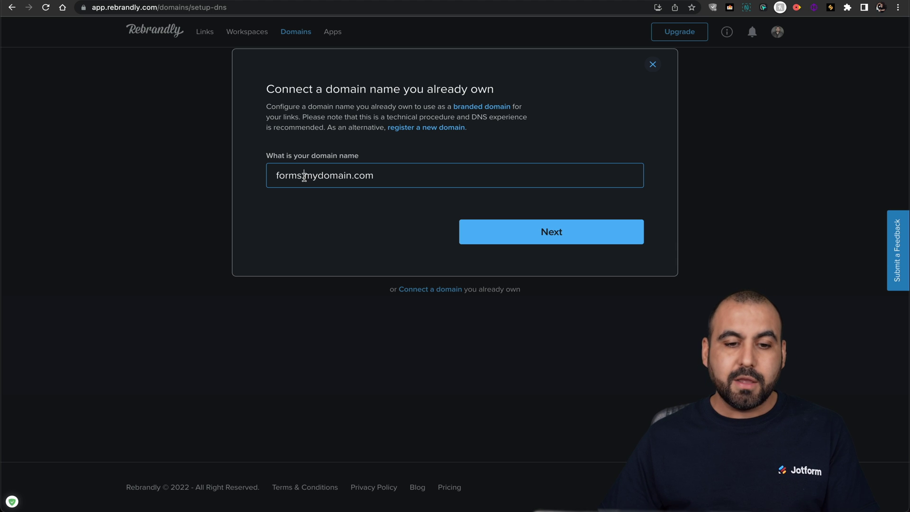
Clear the domain field and enter forms.minimy.link as the domain name.
drag(304, 177, 272, 176)
key(BackSpace)
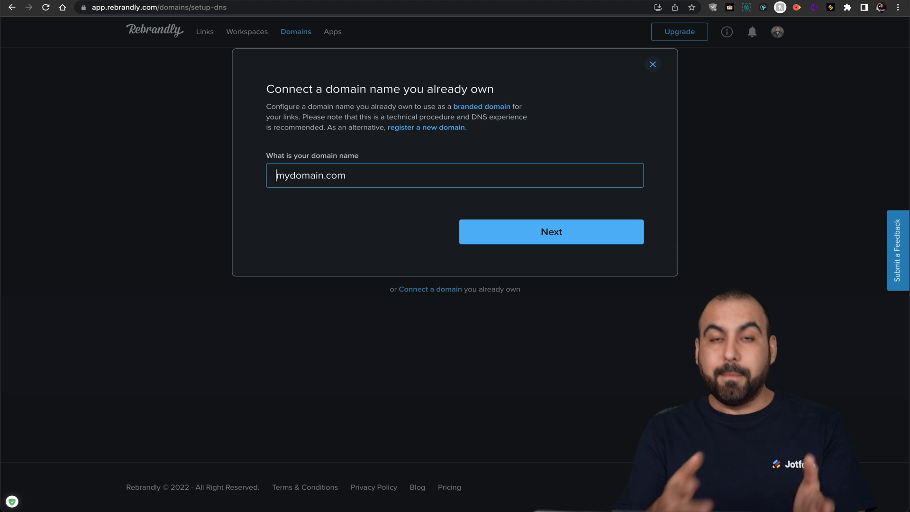
triple_click(316, 175)
key(BackSpace)
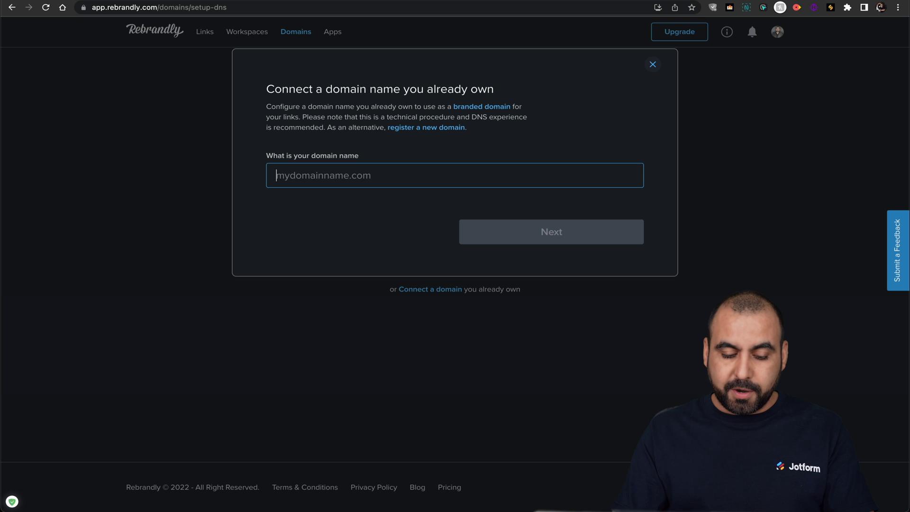
text(forms.)
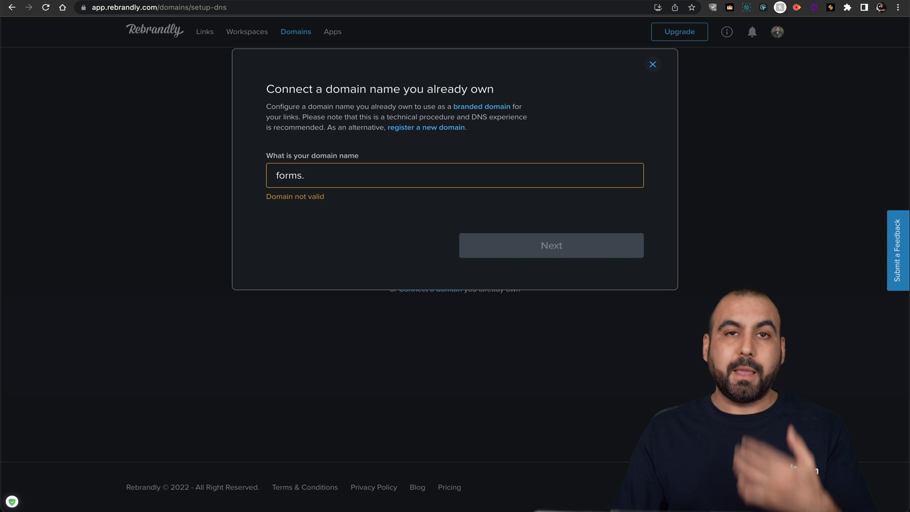
text(mini)
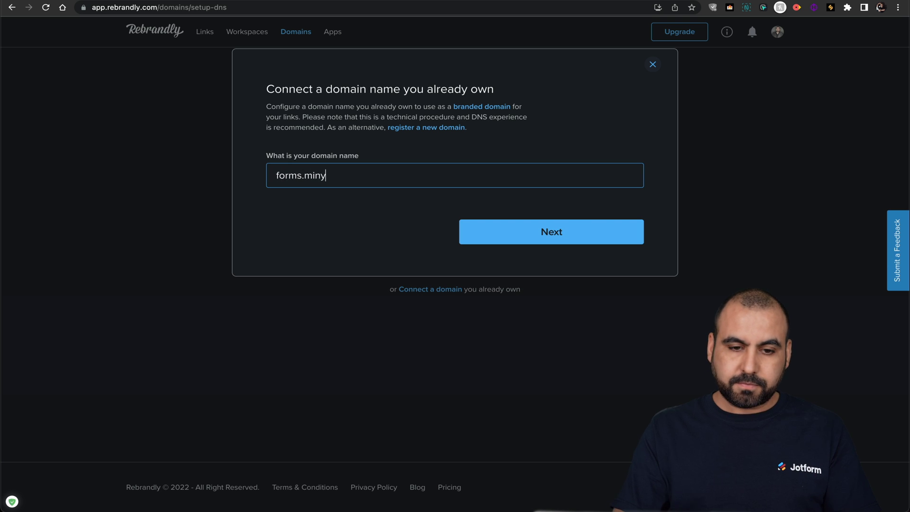
text(my)
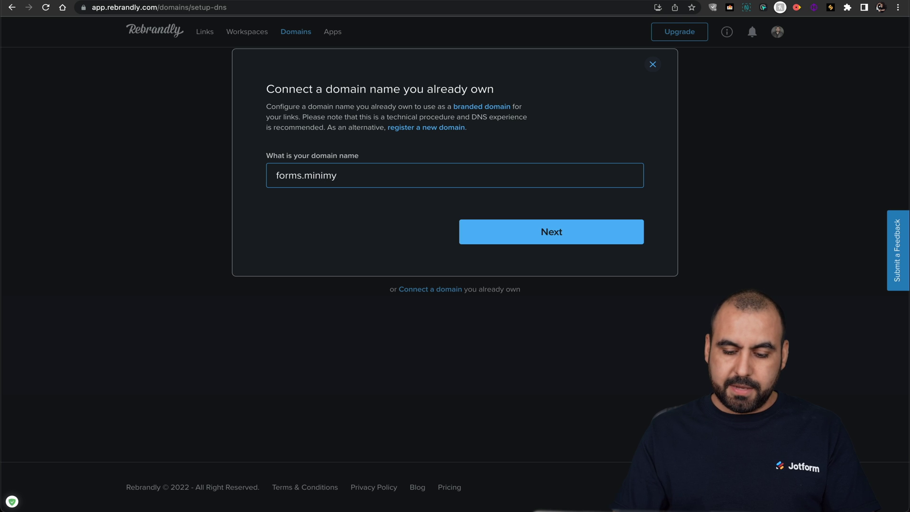
text(.link)
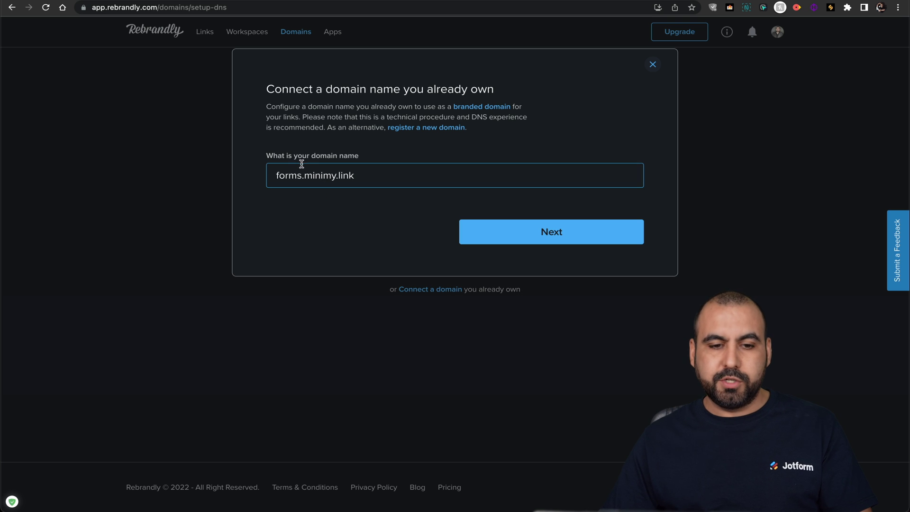
click(302, 175)
Submit forms.minimy.link, confirming it is a spare domain, to get the required DNS record.
click(284, 176)
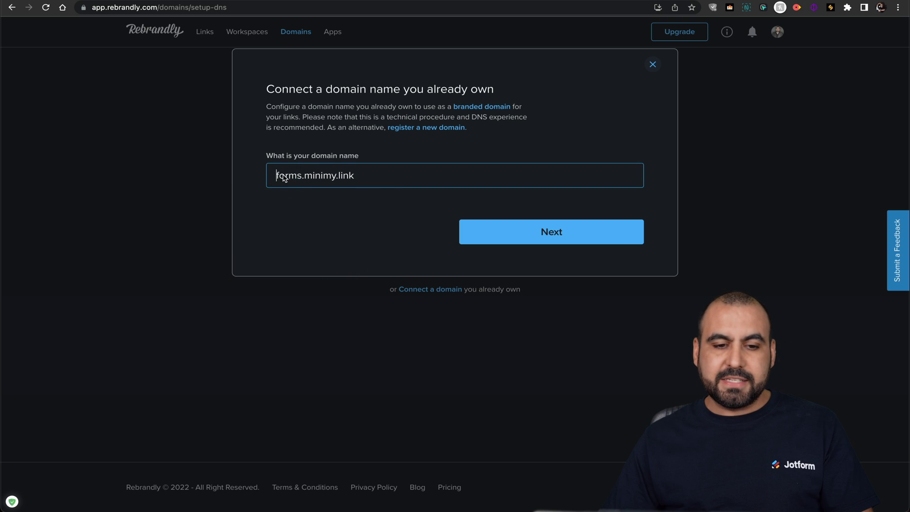
click(531, 235)
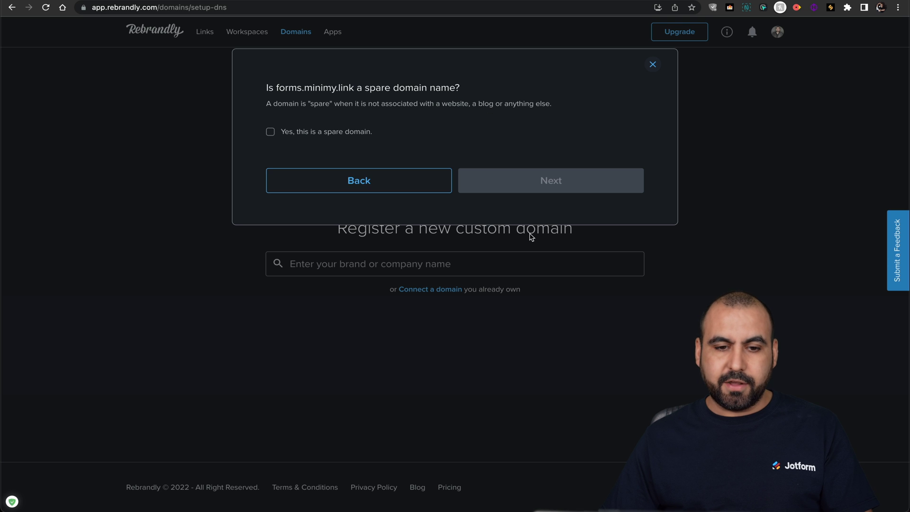
click(274, 134)
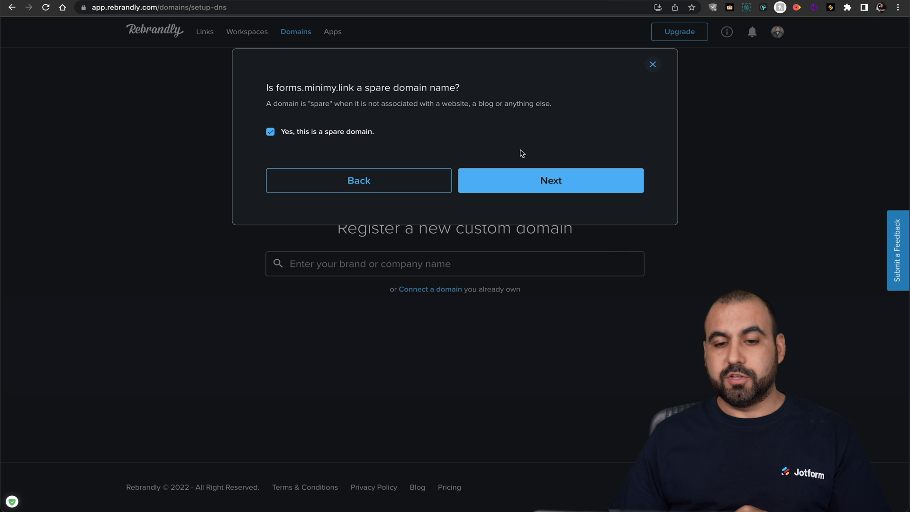
click(516, 179)
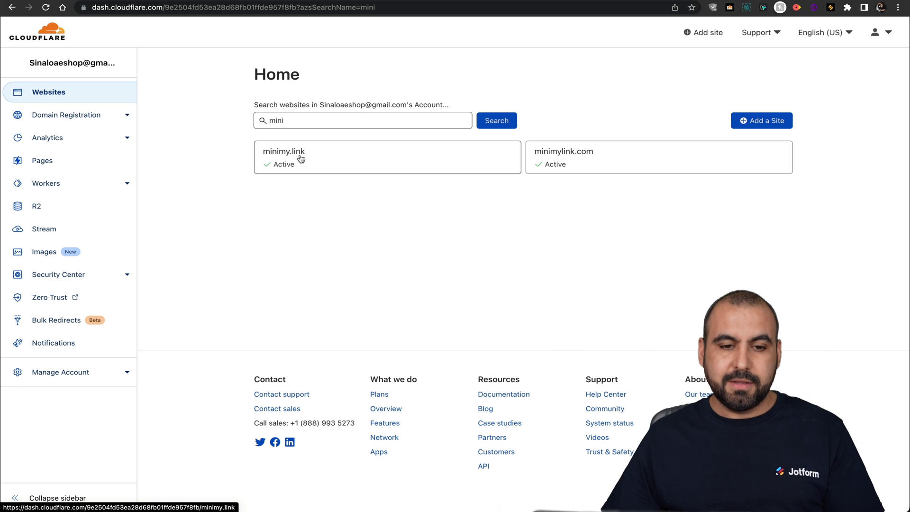
Open minimy.link's DNS records in Cloudflare and start a new type A record.
click(300, 158)
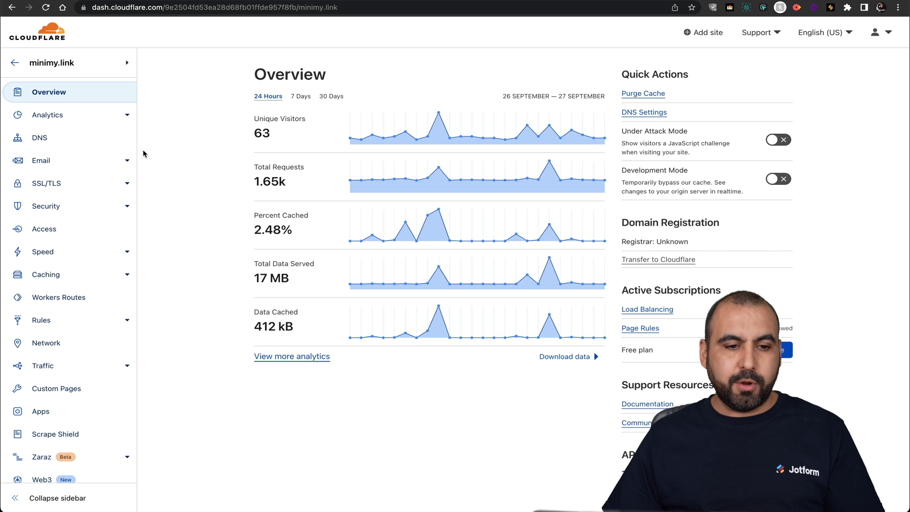
click(45, 138)
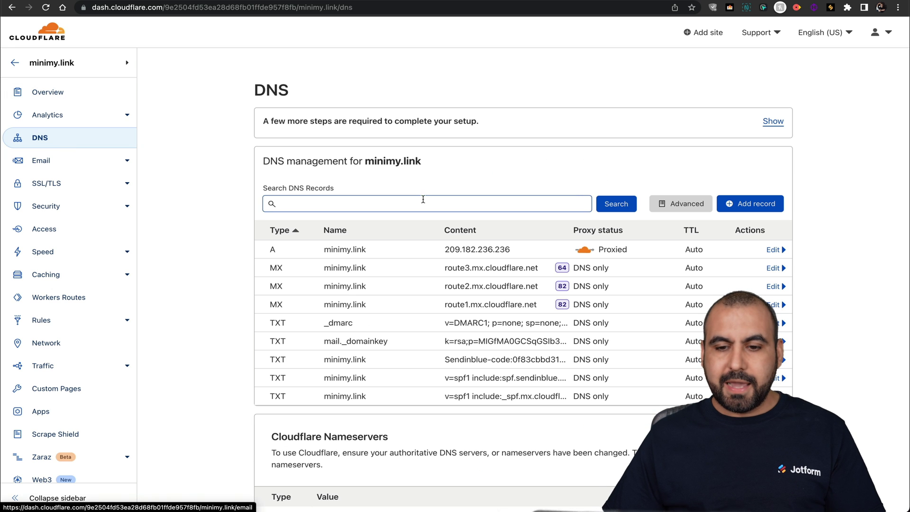
click(752, 205)
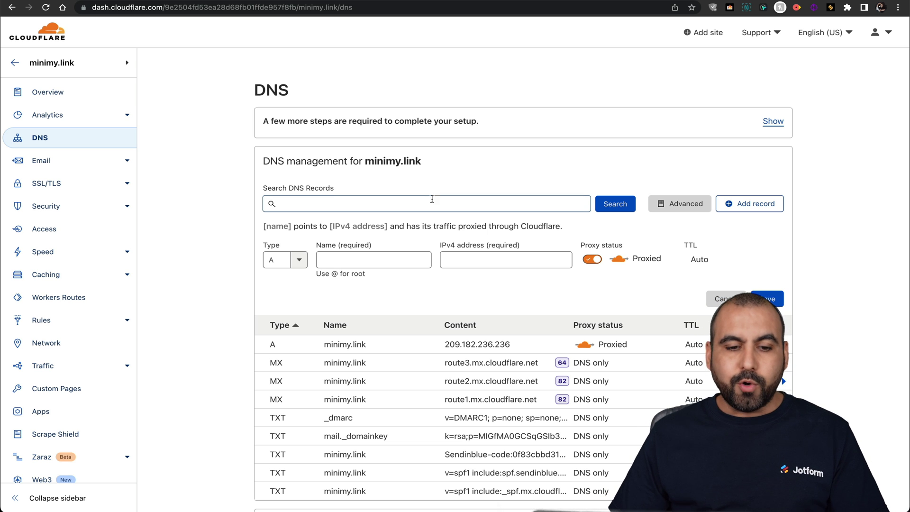
click(277, 258)
click(278, 259)
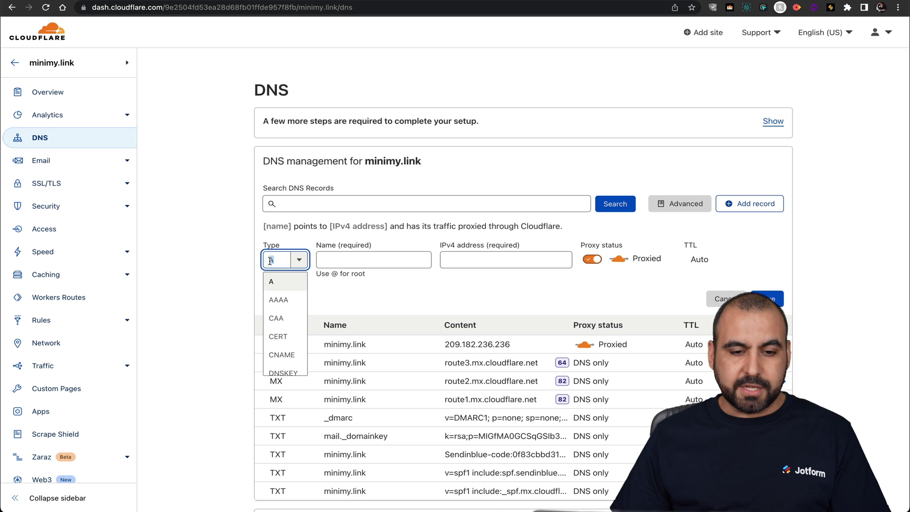
click(330, 259)
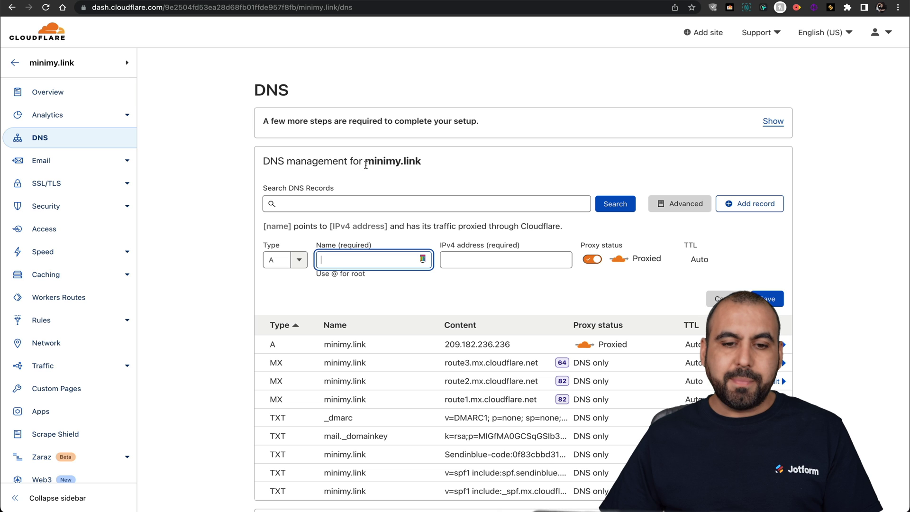
Save the A record named forms pointing to 52.72.49.79, copied from Rebrandly.
drag(365, 165, 425, 167)
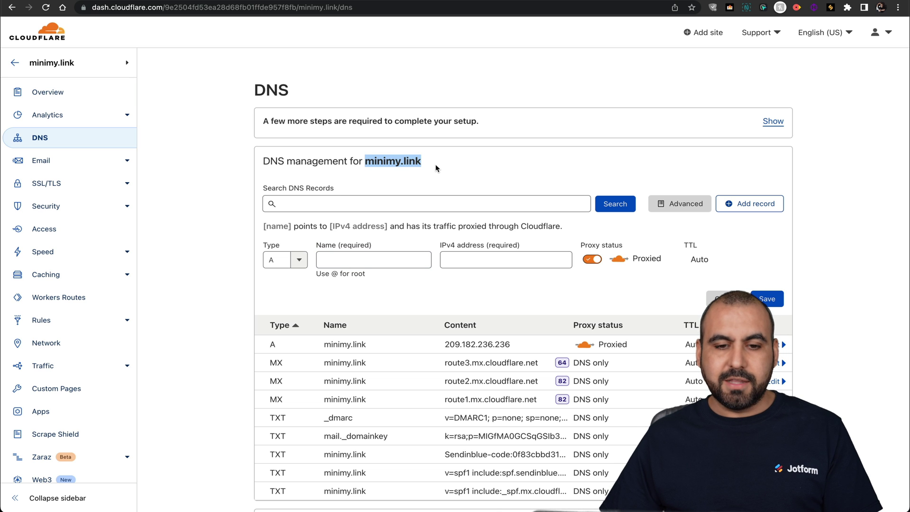
click(435, 164)
click(363, 257)
text(forms)
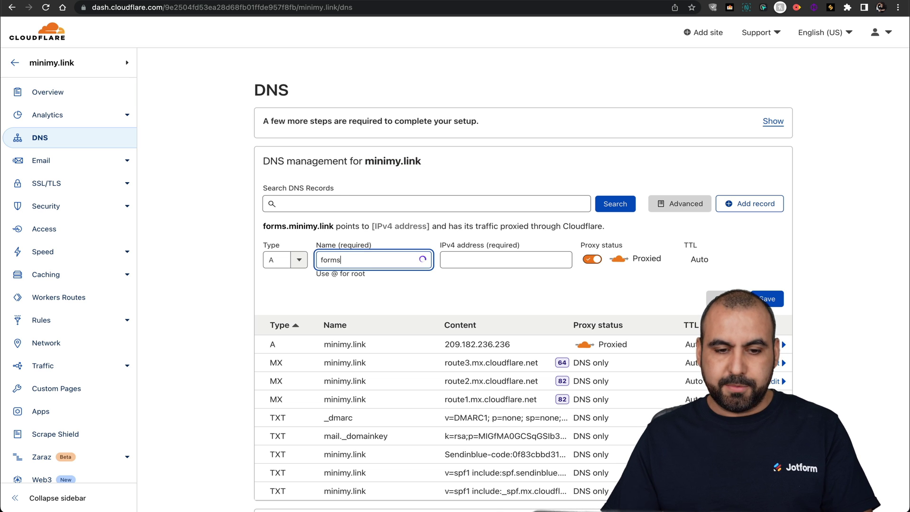
drag(262, 226, 334, 222)
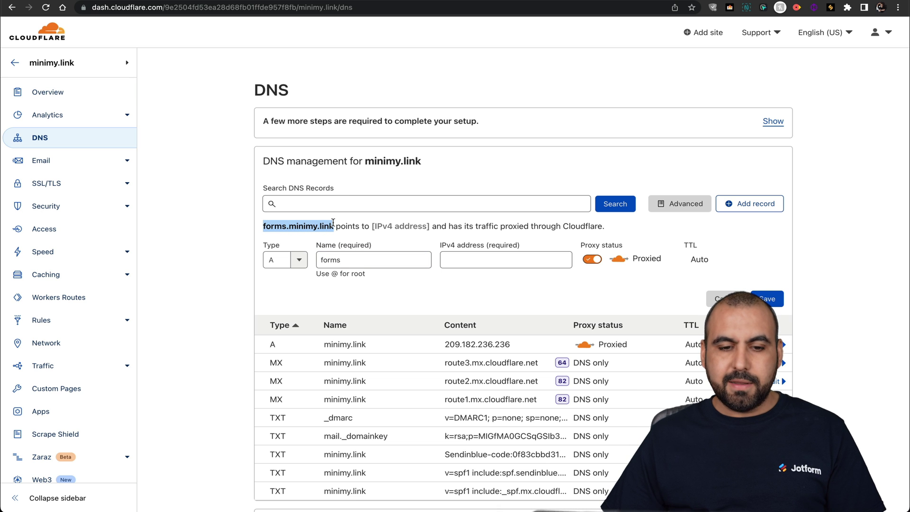
click(465, 258)
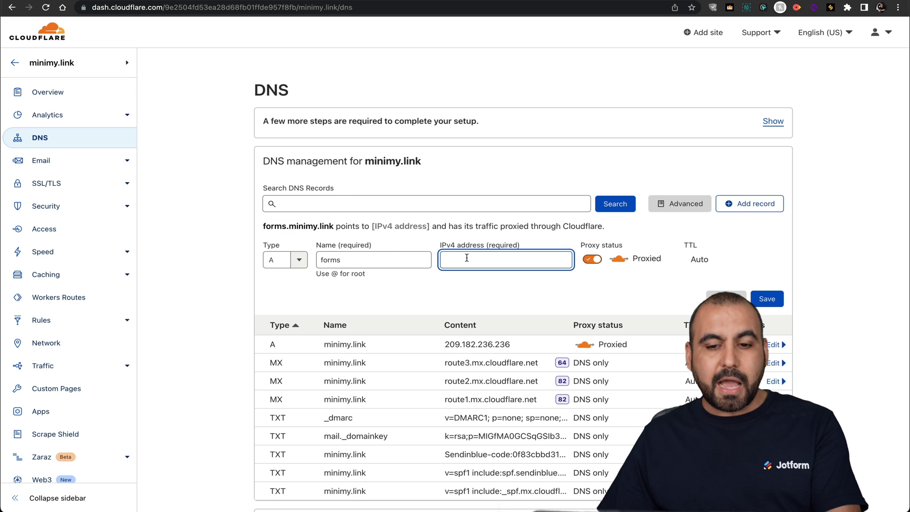
key(ctrl+Tab)
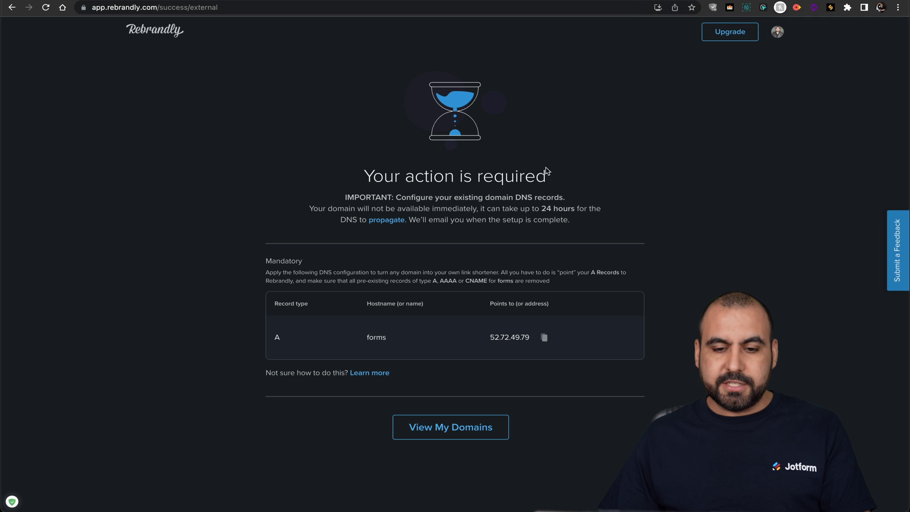
click(544, 337)
key(ctrl+shift+Tab)
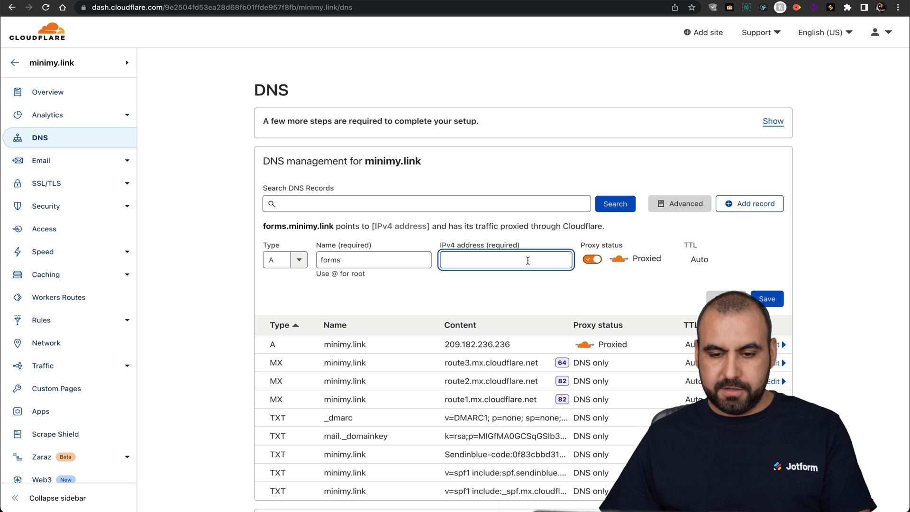
key(super+v)
key(Return)
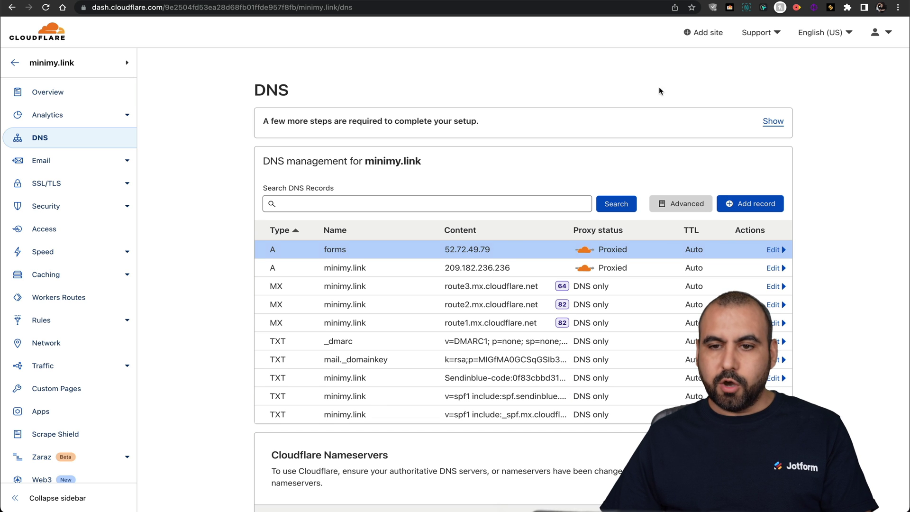
Check forms.minimy.link's connection status from Rebrandly's domain list.
key(ctrl+Tab)
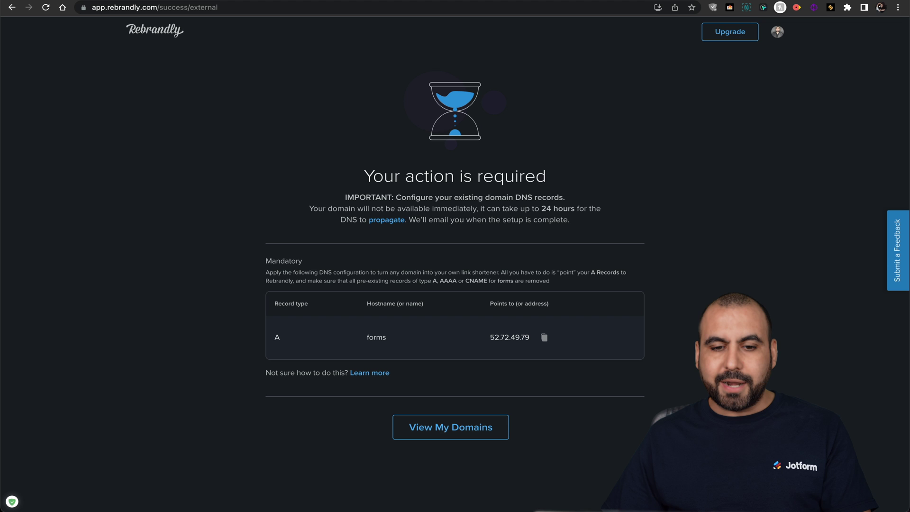
click(456, 430)
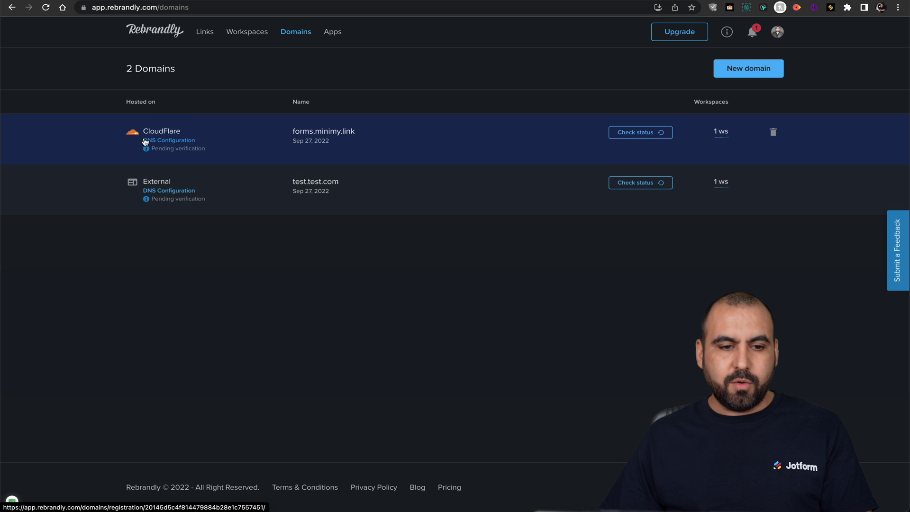
click(636, 135)
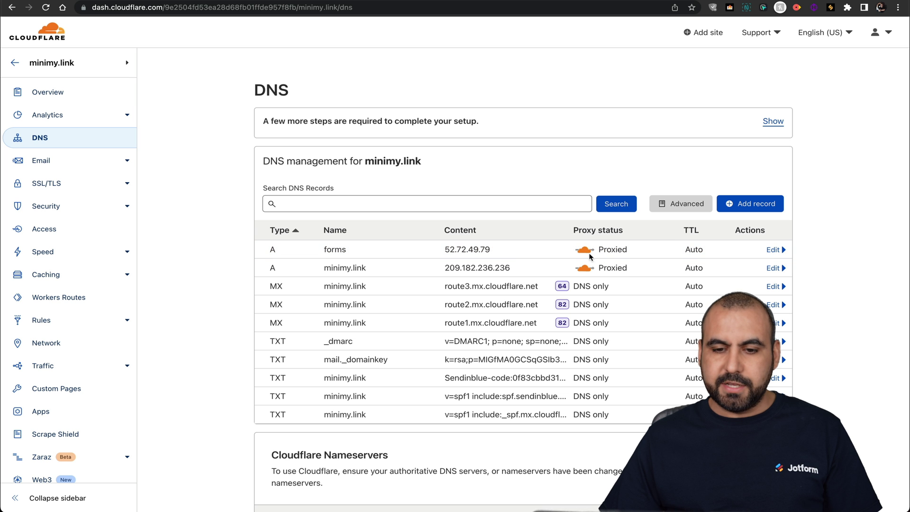
Switch the Cloudflare forms A record from proxied to DNS only.
click(590, 251)
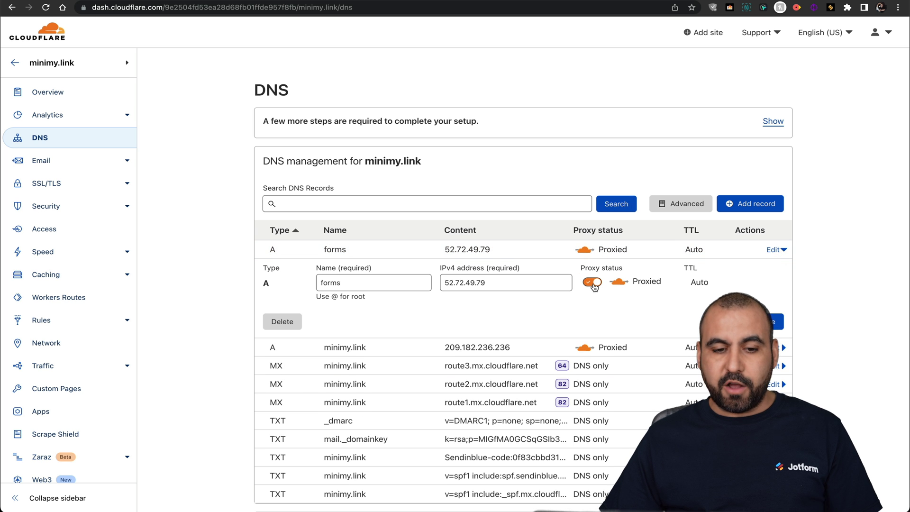
click(592, 283)
click(770, 322)
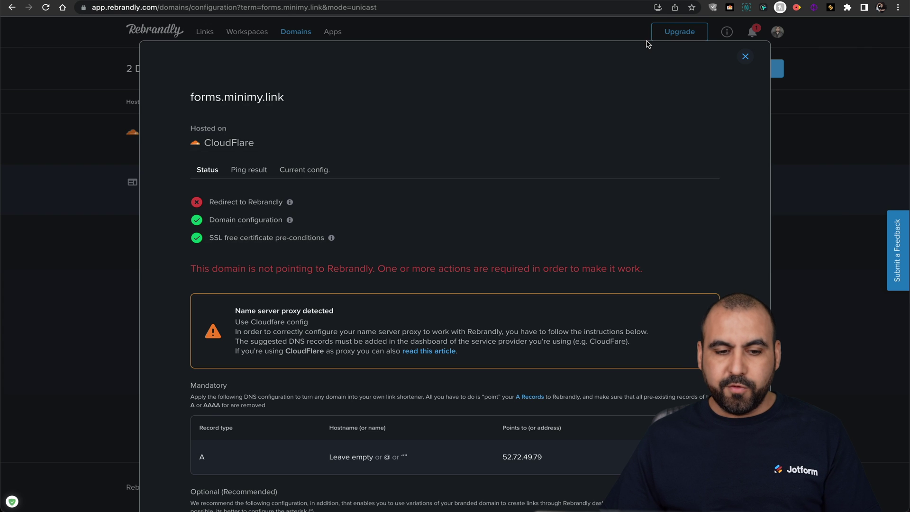
Recheck forms.minimy.link until it shows Domain connected, then start a new link.
scroll(462, 354, down, 2)
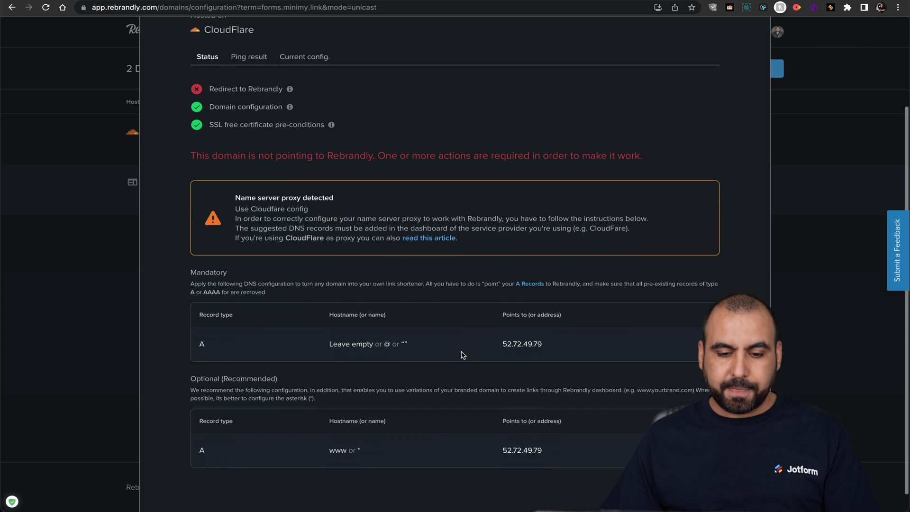
scroll(462, 355, up, 5)
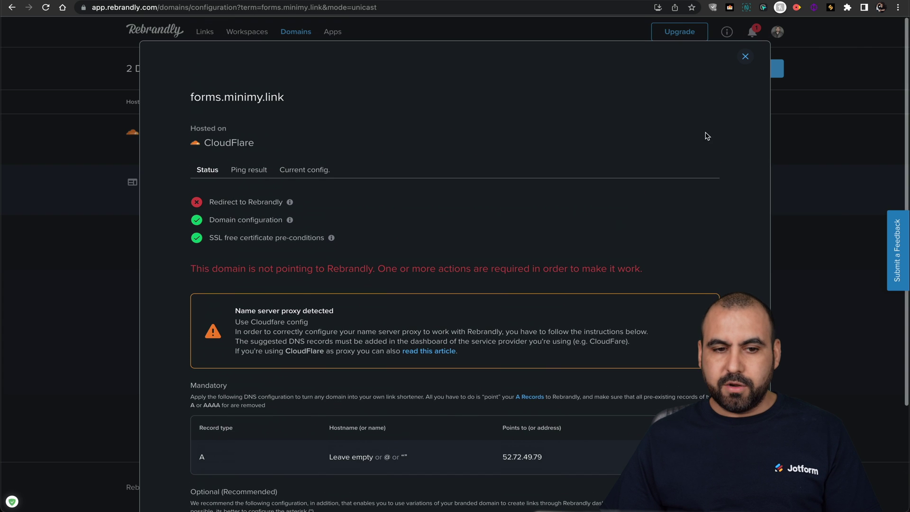
click(745, 57)
click(628, 135)
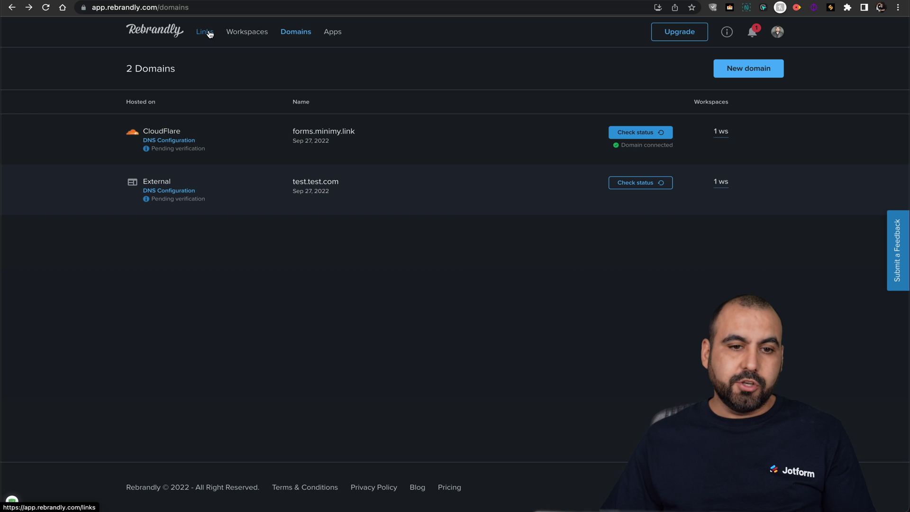
click(205, 32)
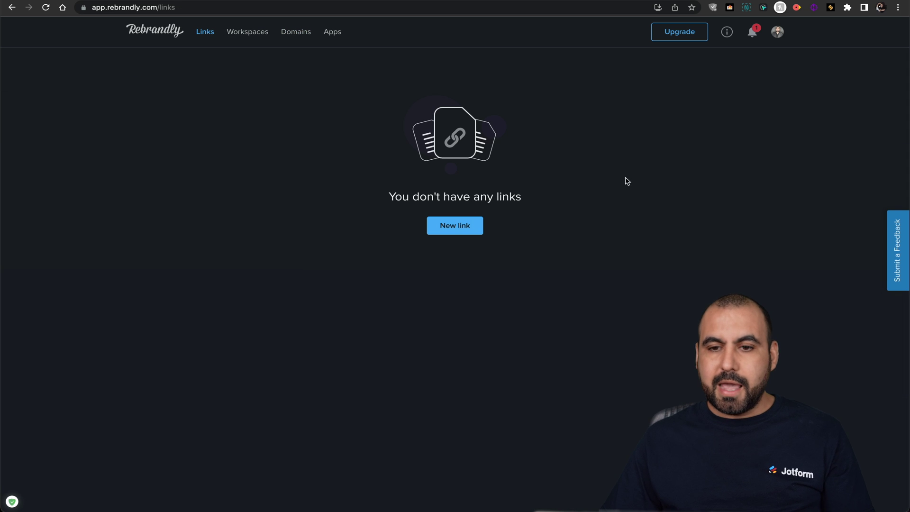
click(464, 229)
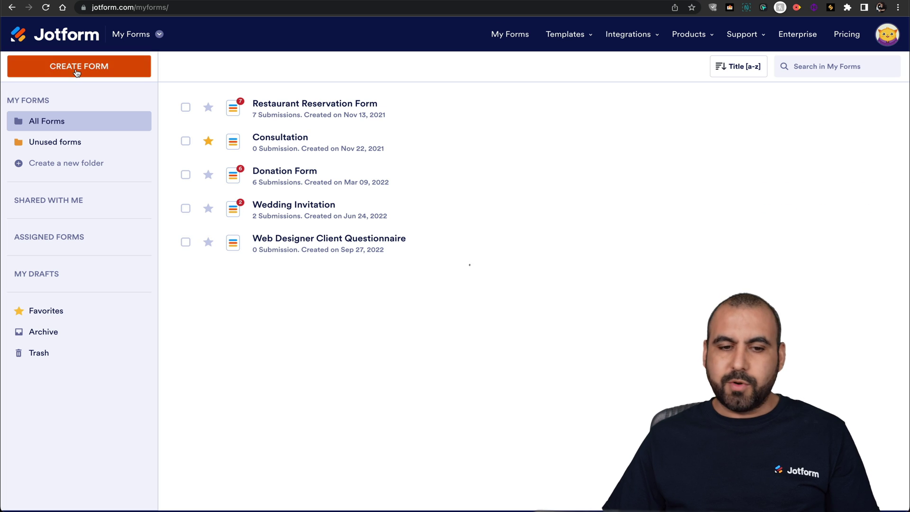
Create a blank Classic Jotform form with Full Name and Email fields.
click(78, 70)
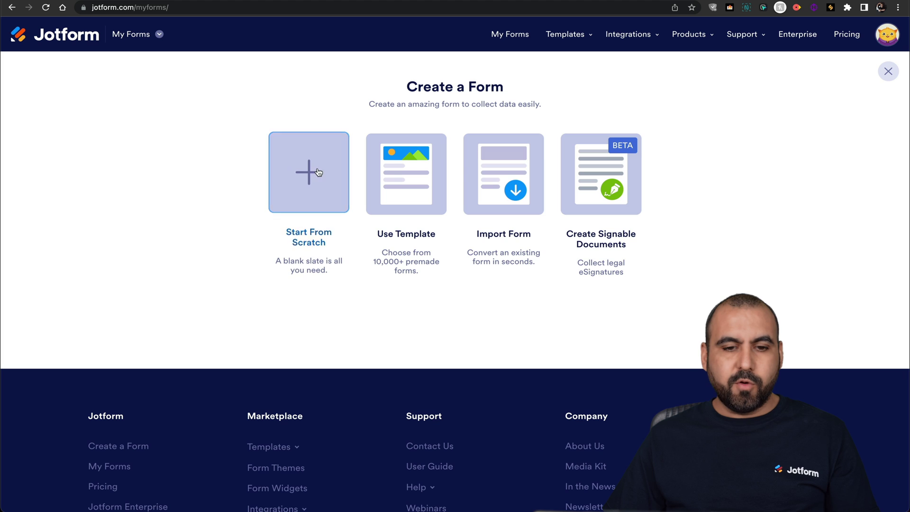
click(318, 172)
click(321, 169)
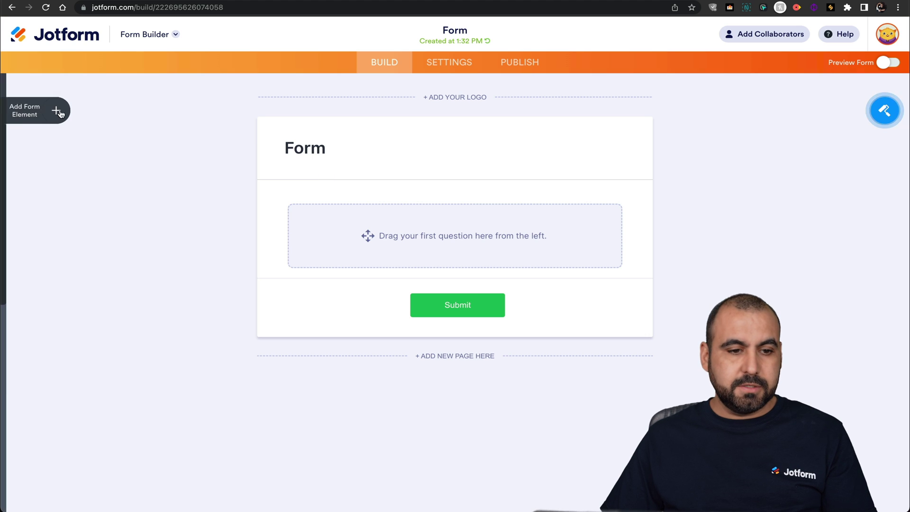
click(57, 111)
drag(47, 164, 353, 219)
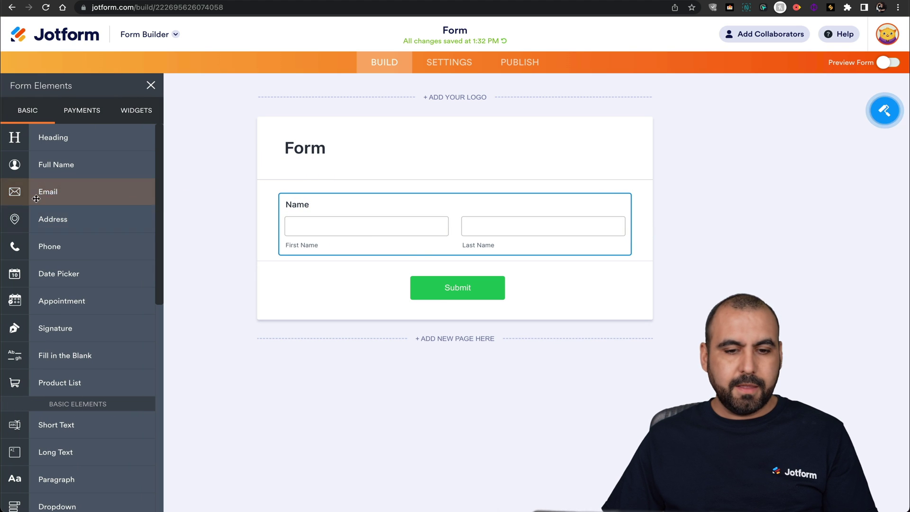
drag(36, 198, 341, 277)
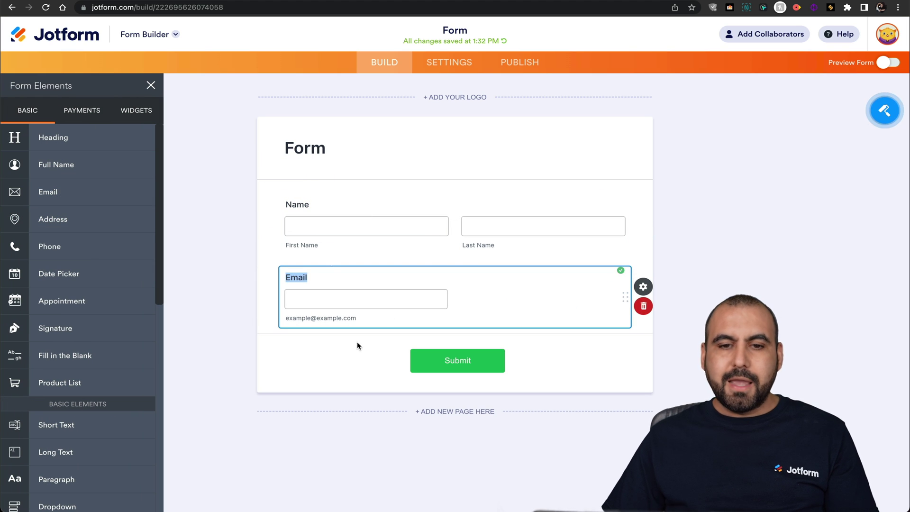
Copy the form's public share link from the Publish options.
click(515, 62)
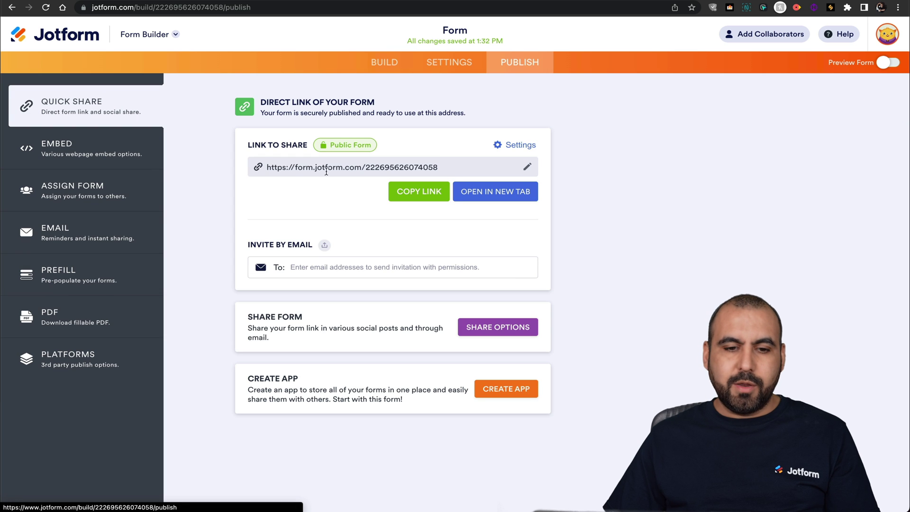
drag(267, 168, 436, 169)
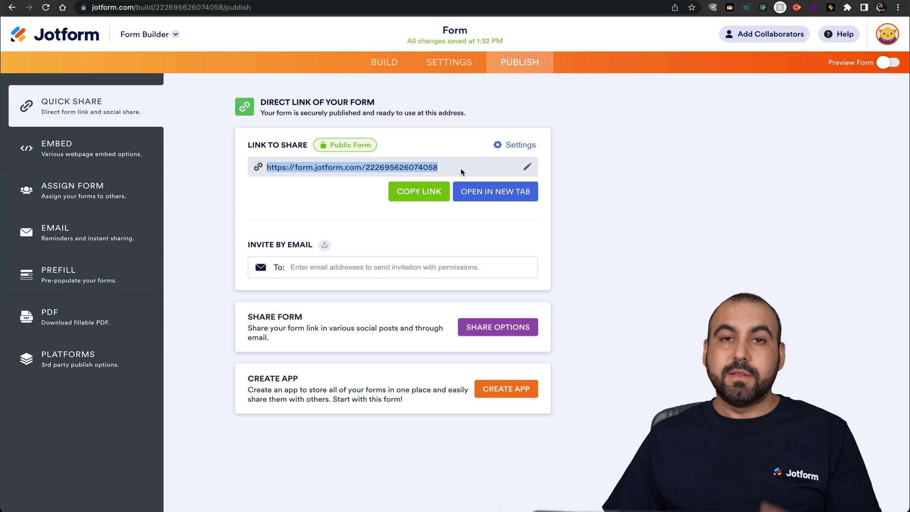
click(428, 198)
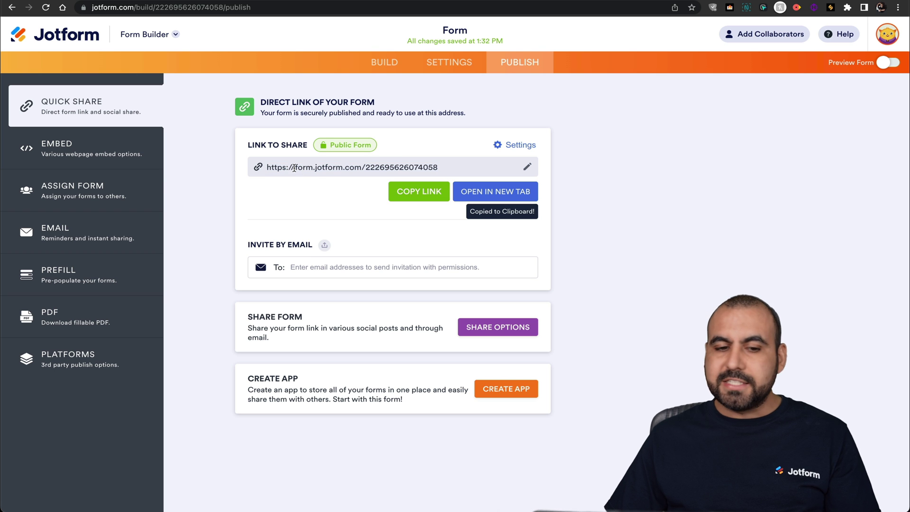
drag(294, 167, 398, 170)
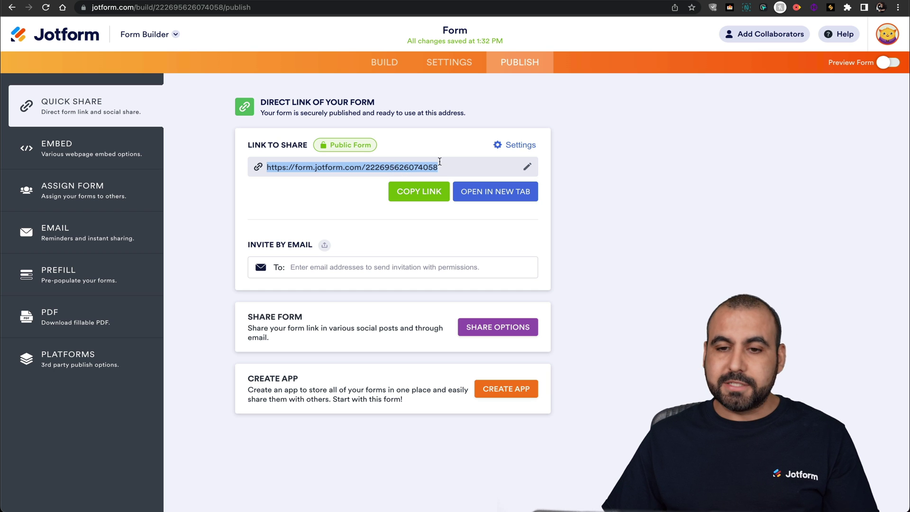
click(426, 192)
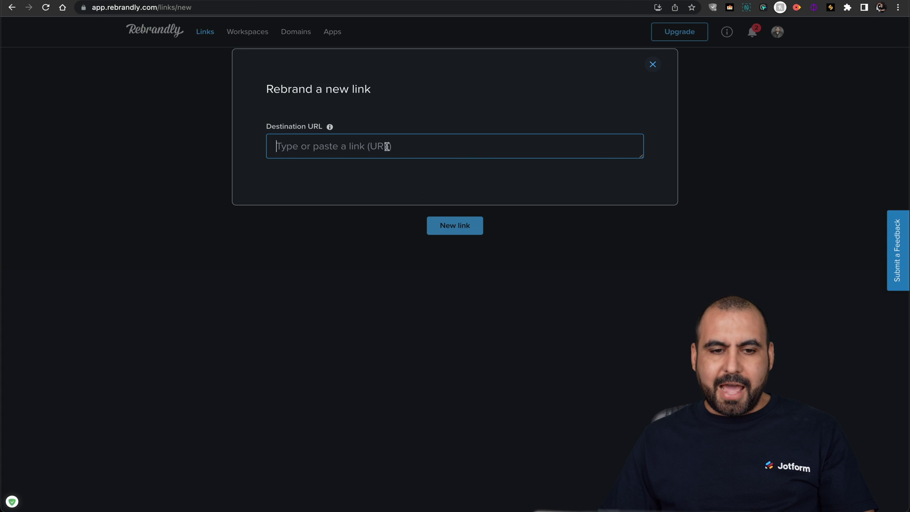
Create forms.minimy.link/contact redirecting to the pasted Jotform form URL.
key(super+v)
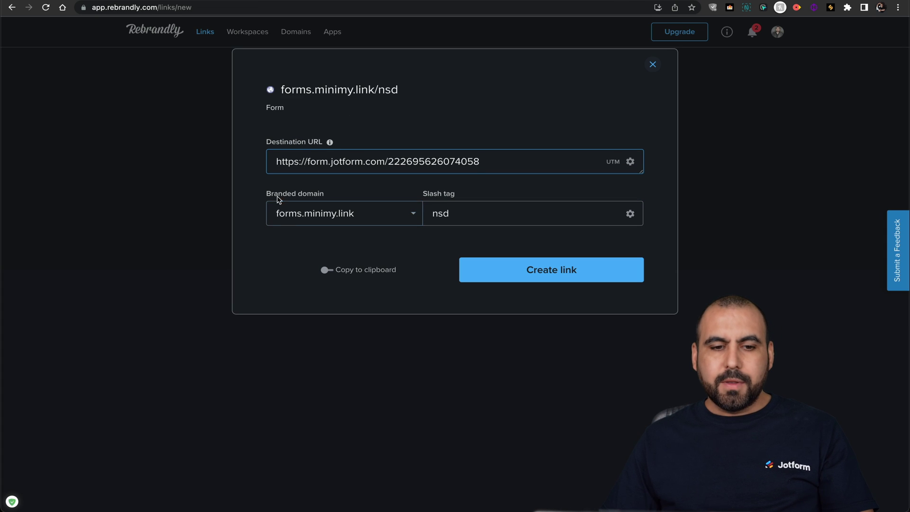
click(327, 215)
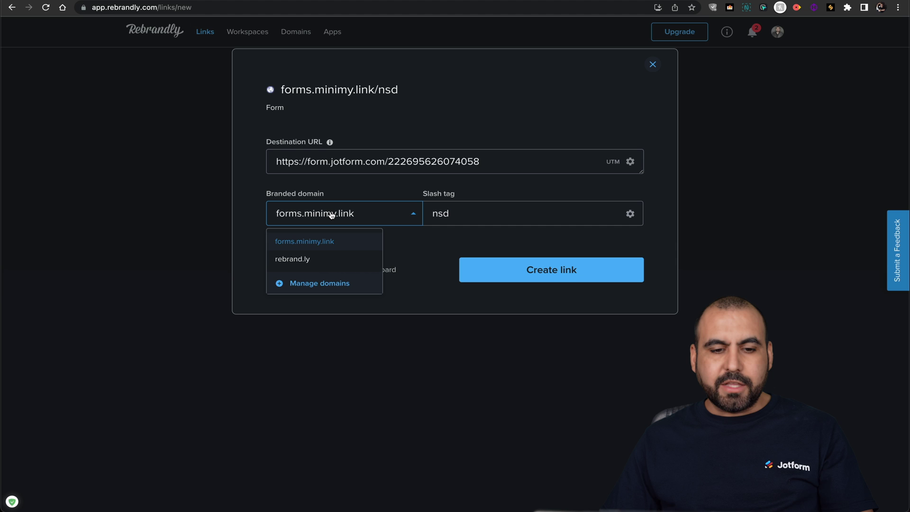
click(294, 243)
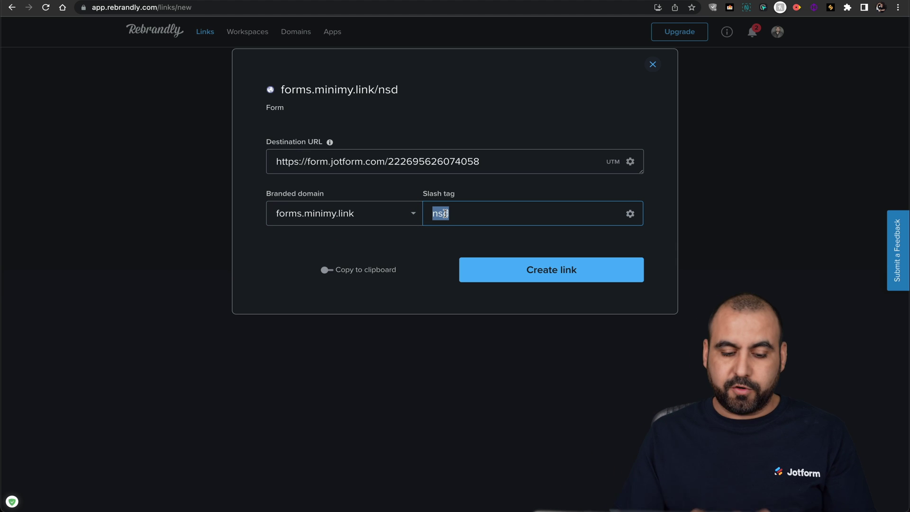
text(contact)
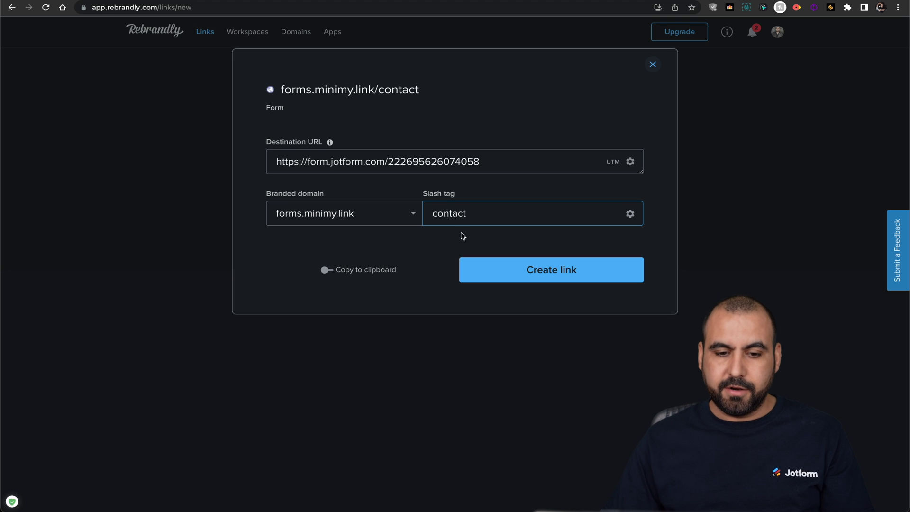
click(533, 274)
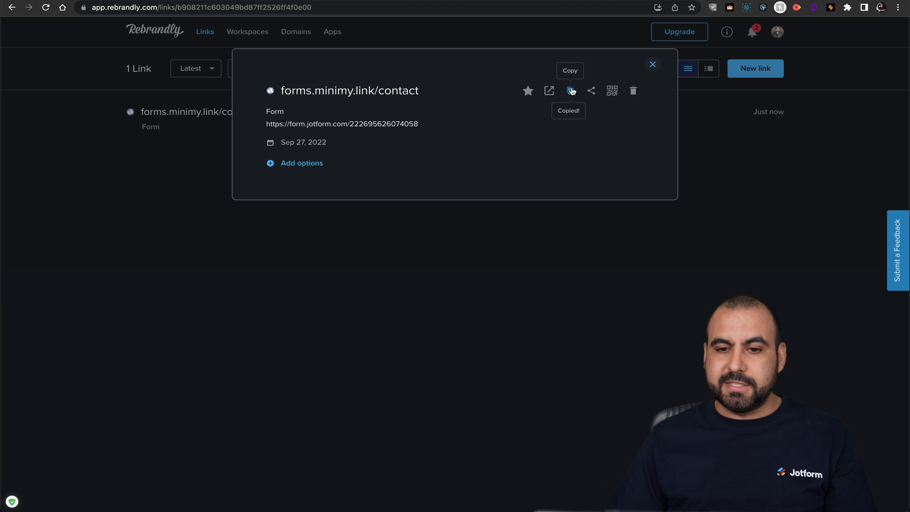
Load forms.minimy.link/contact in a new tab to confirm it opens the Jotform form.
key(ctrl+t)
key(ctrl+v)
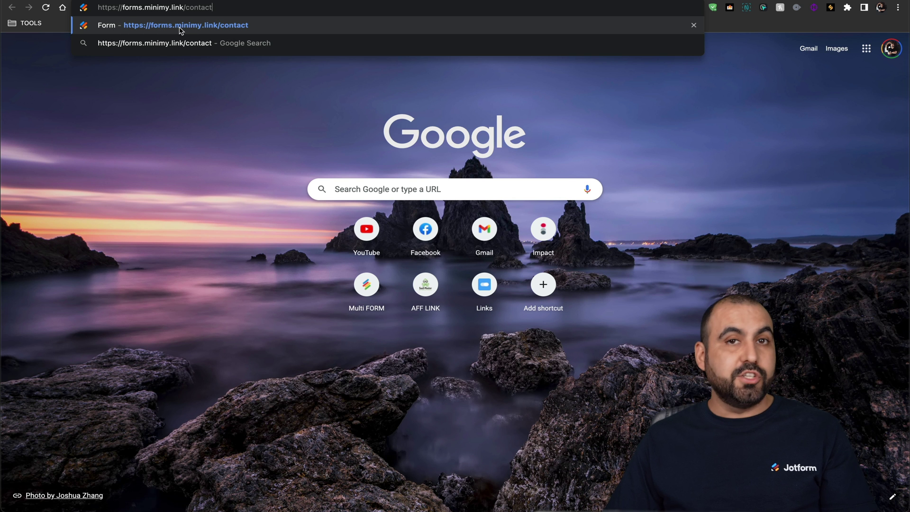
key(Return)
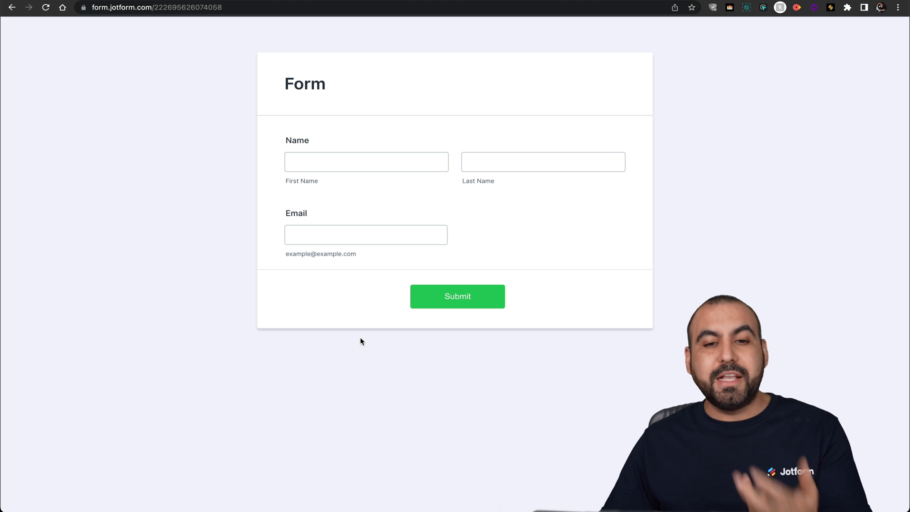
key(ctrl+shift+Tab)
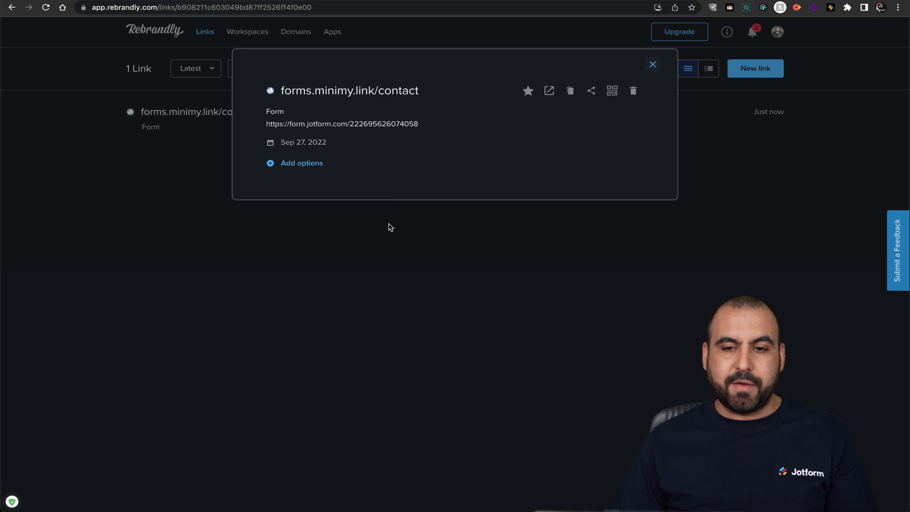
click(592, 301)
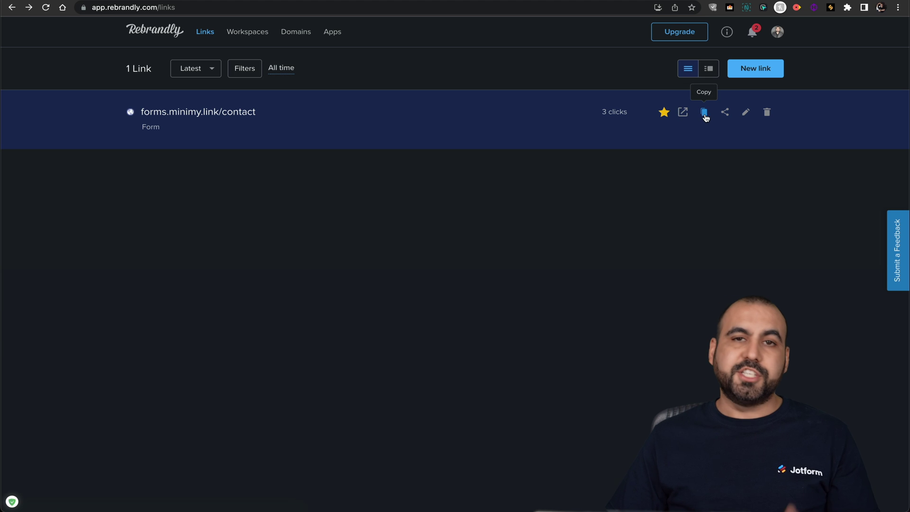
Open the forms.minimy.link/contact link details to see its 3 total clicks and hourly chart.
click(745, 113)
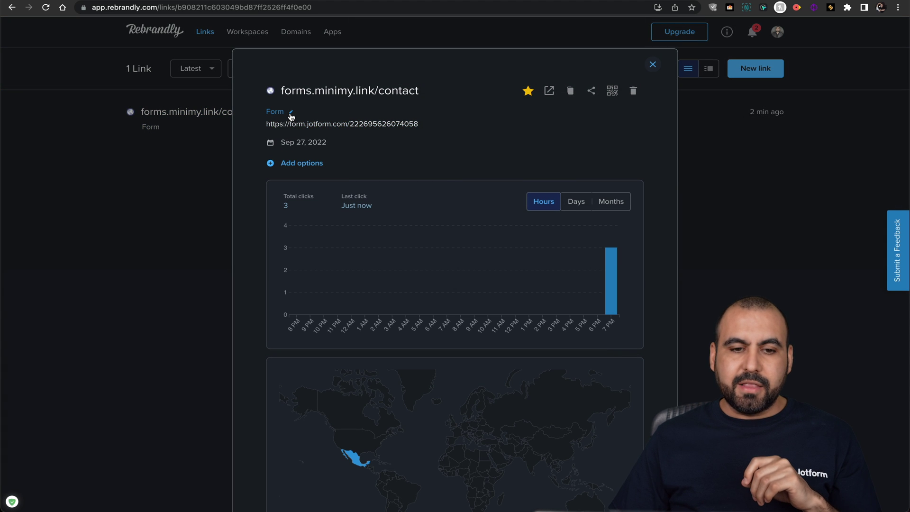
Confirm the destination URL is editable, cancel without changes, and close the link details.
click(425, 125)
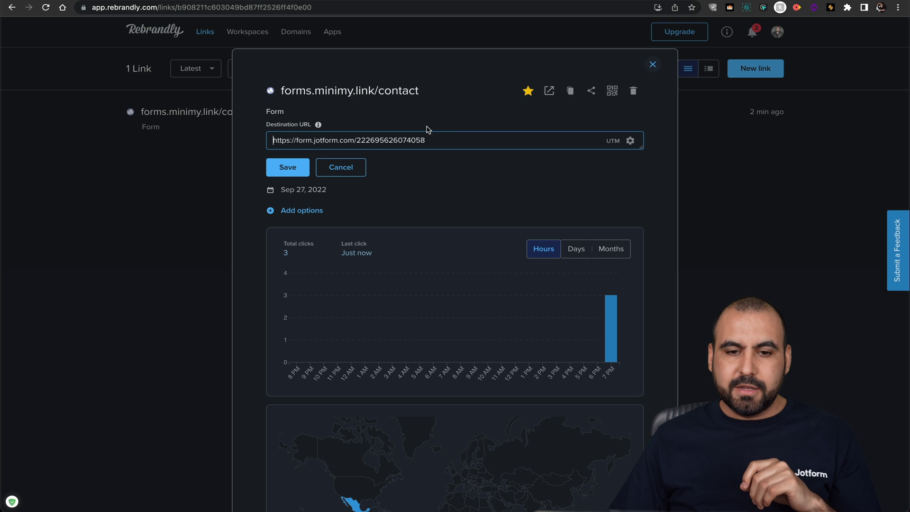
drag(441, 139, 272, 140)
right_click(274, 142)
click(320, 142)
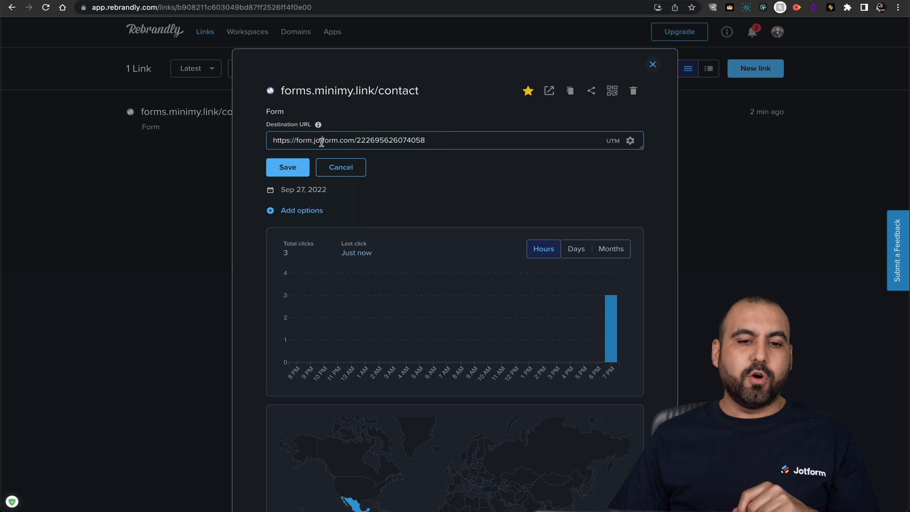
click(257, 143)
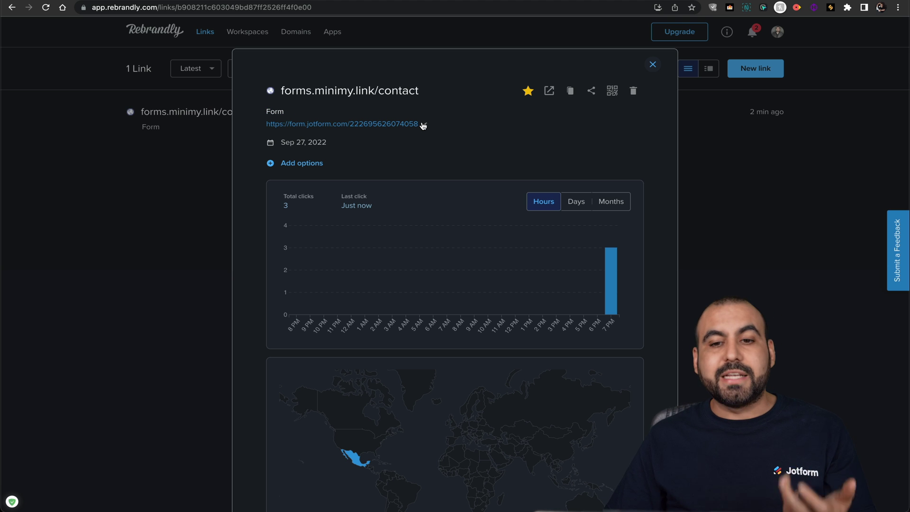
click(652, 64)
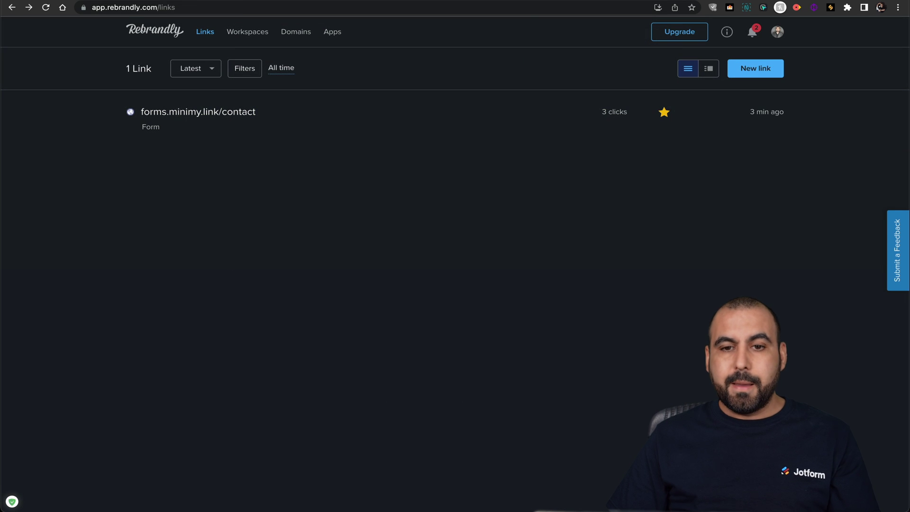